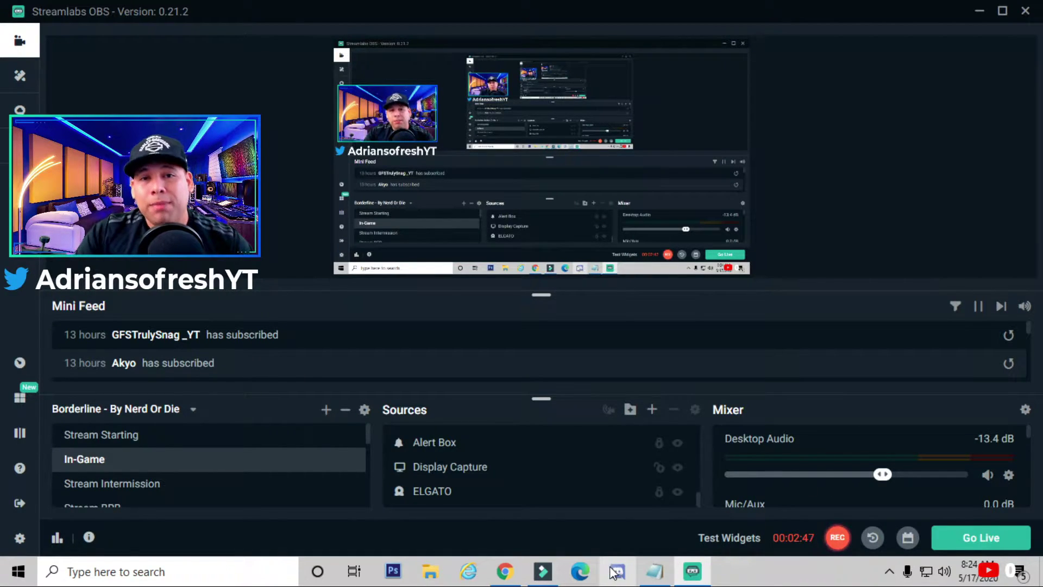
# Switch to Chrome, search Google for STREAMLABS OBS and open the official Streamlabs website.
pyautogui.click(505, 571)
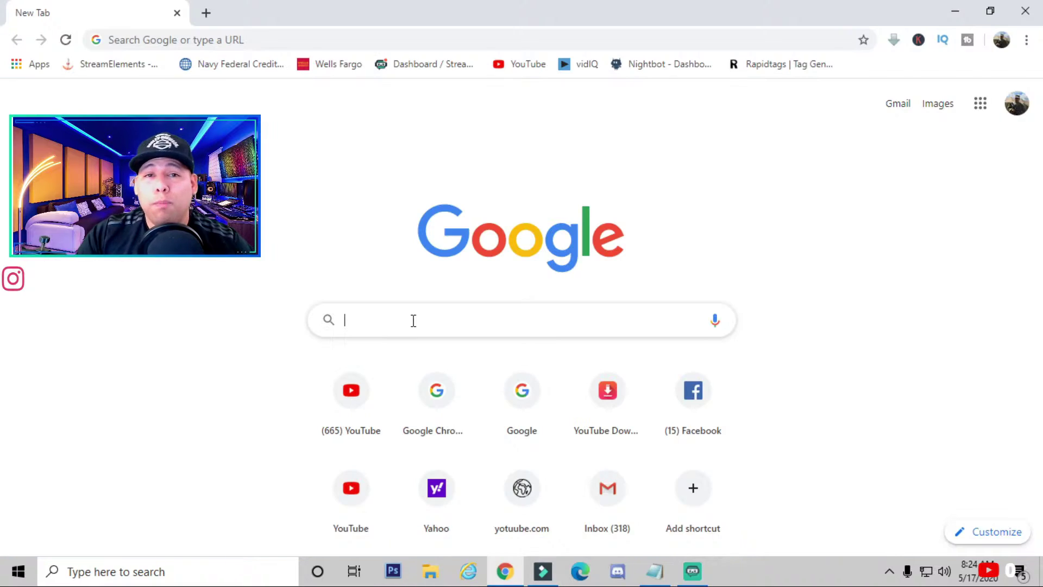
pyautogui.click(413, 321)
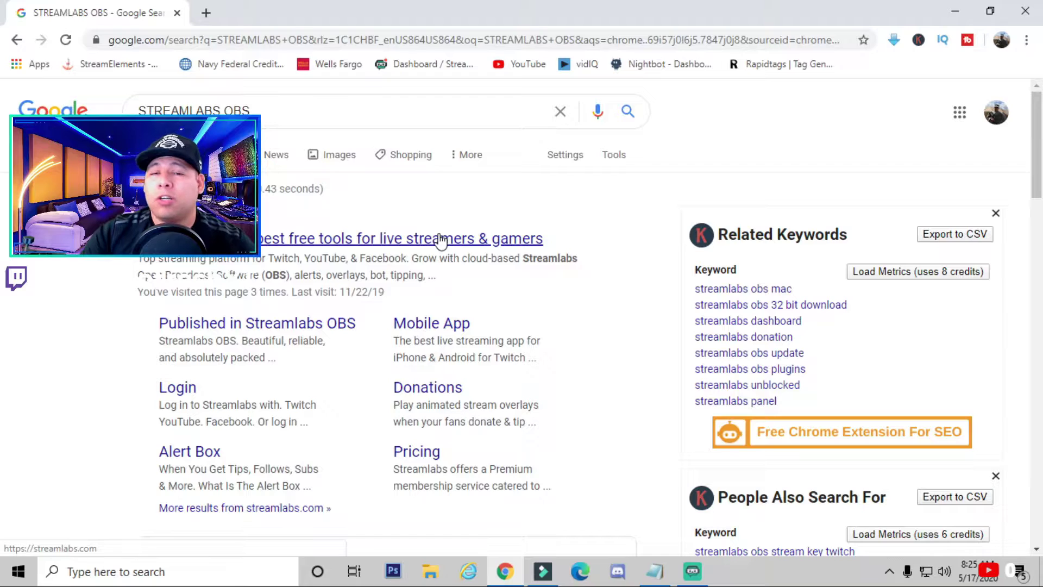
pyautogui.click(440, 239)
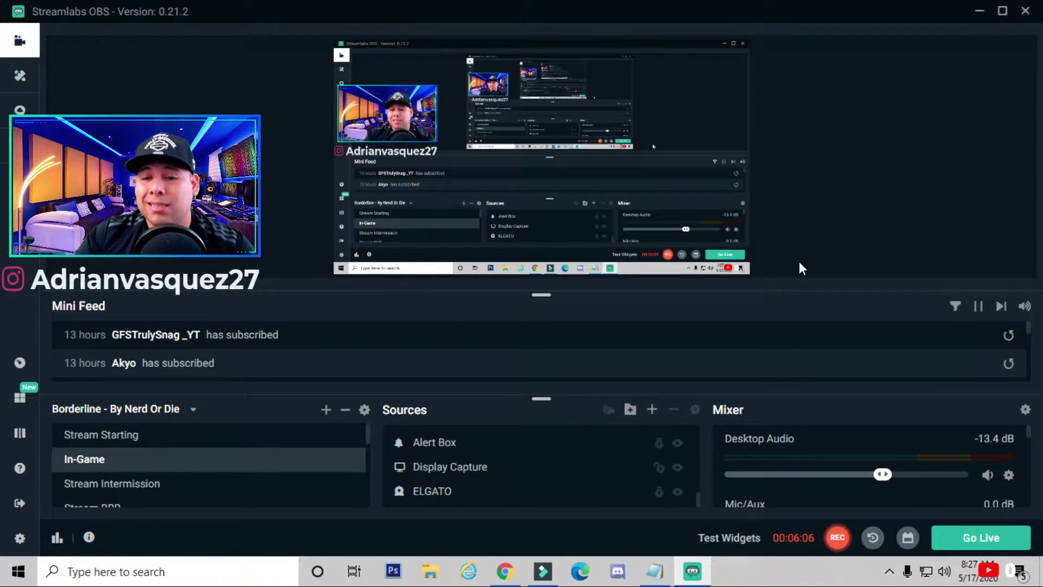
# In the Streamlabs OBS stream settings, choose YouTube / YouTube Gaming as the streaming service.
pyautogui.click(20, 538)
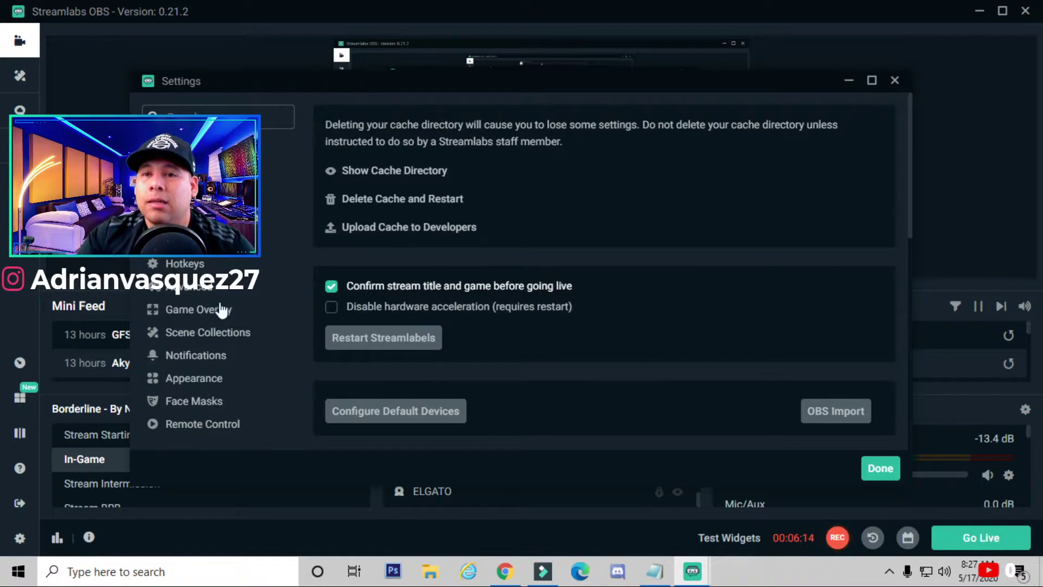
pyautogui.click(270, 180)
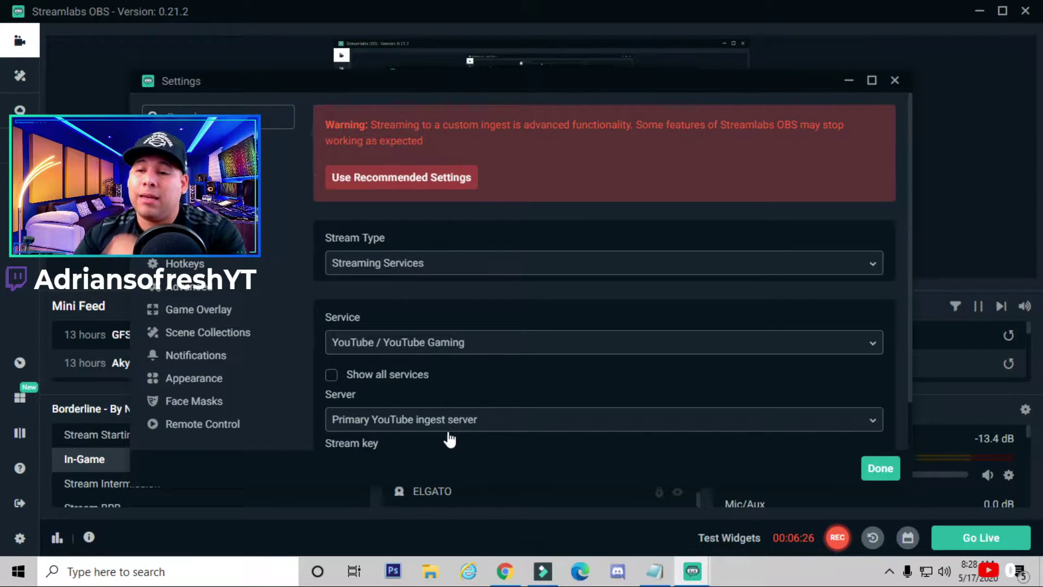
pyautogui.scroll(-1, 448, 430)
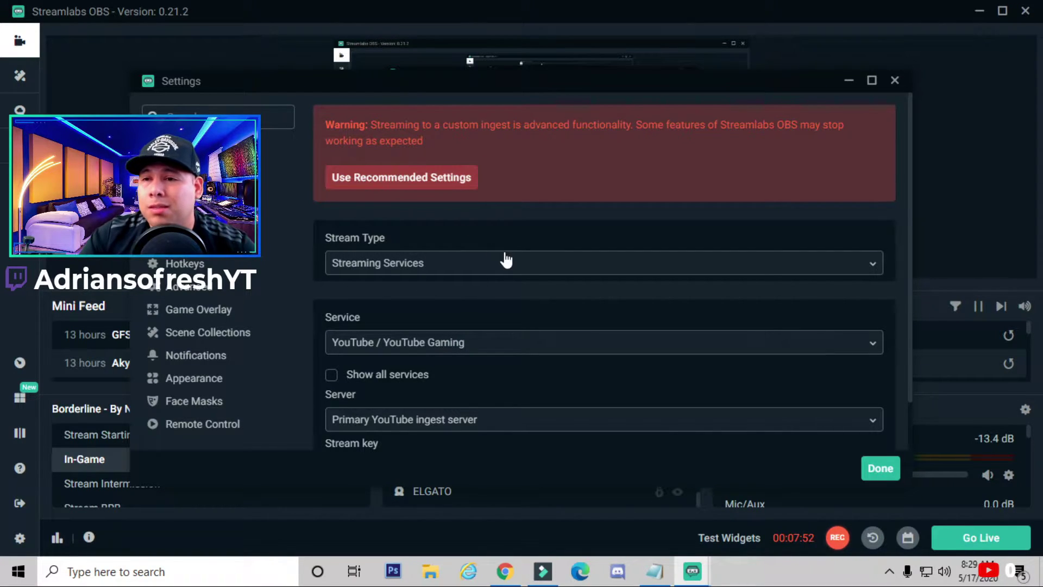
pyautogui.scroll(-1, 464, 272)
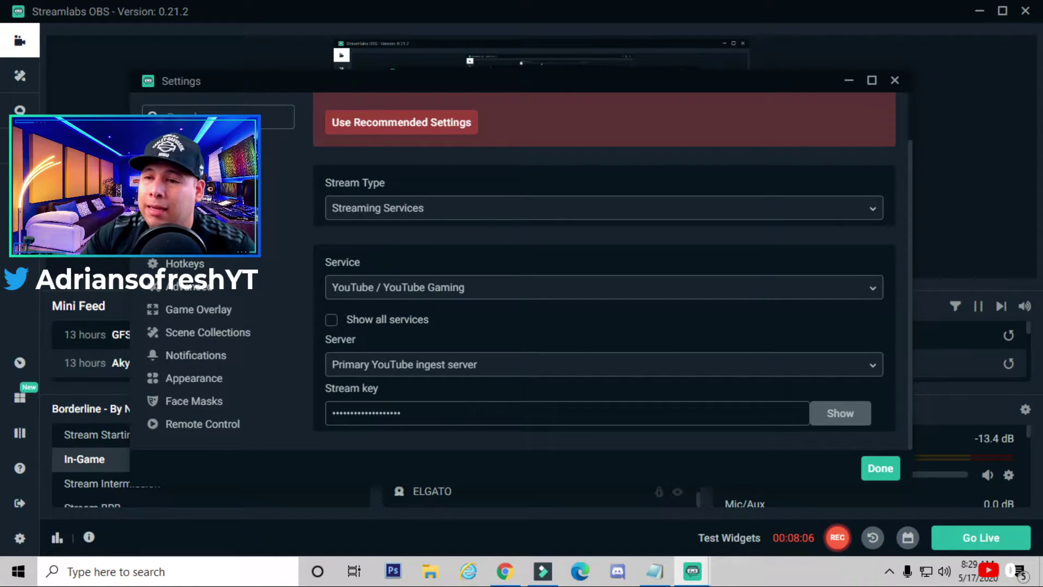
pyautogui.click(449, 293)
pyautogui.scroll(-1, 434, 323)
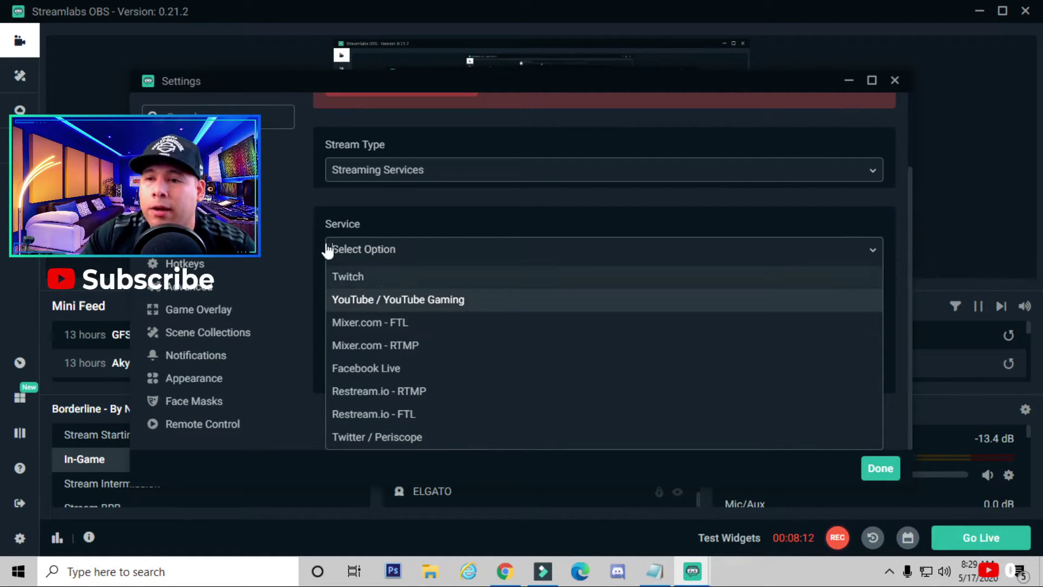
pyautogui.press('Return')
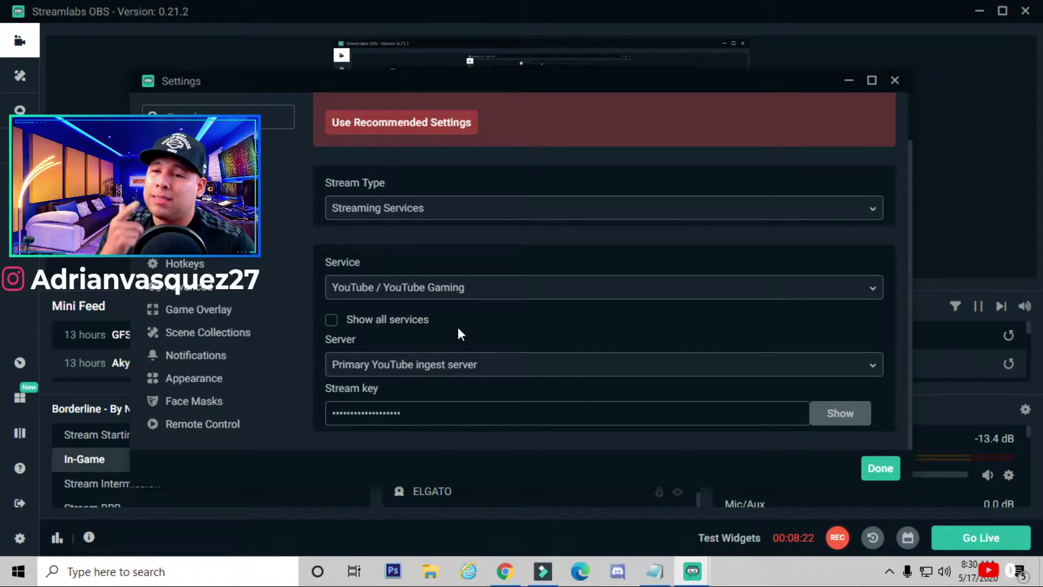
# Examine the streaming output settings, including encoder, rate control, bitrate, keyframe interval, CPU usage preset and profile.
pyautogui.scroll(-5, 458, 327)
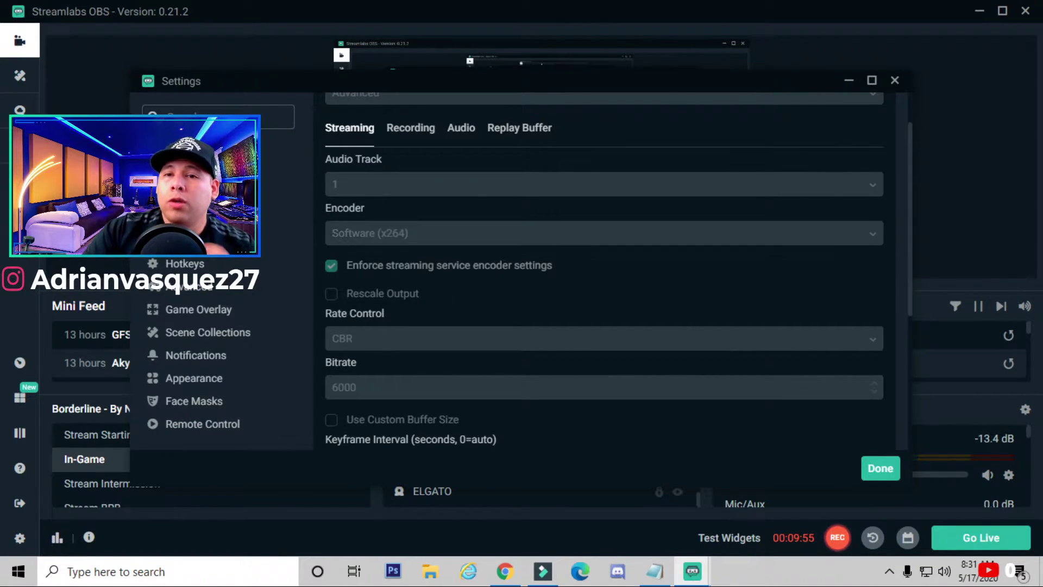
pyautogui.scroll(2, 349, 152)
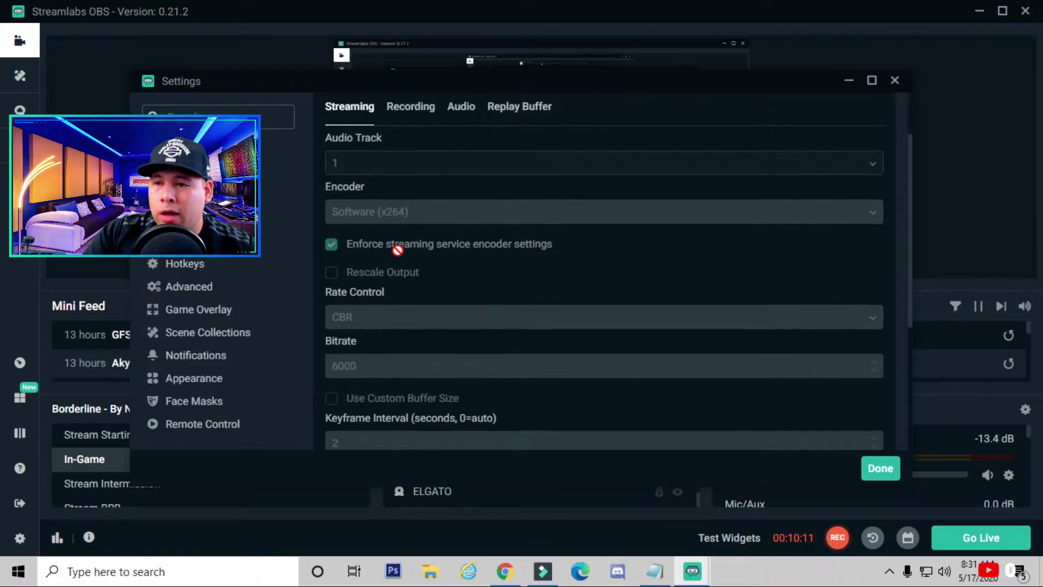
pyautogui.scroll(-2, 391, 242)
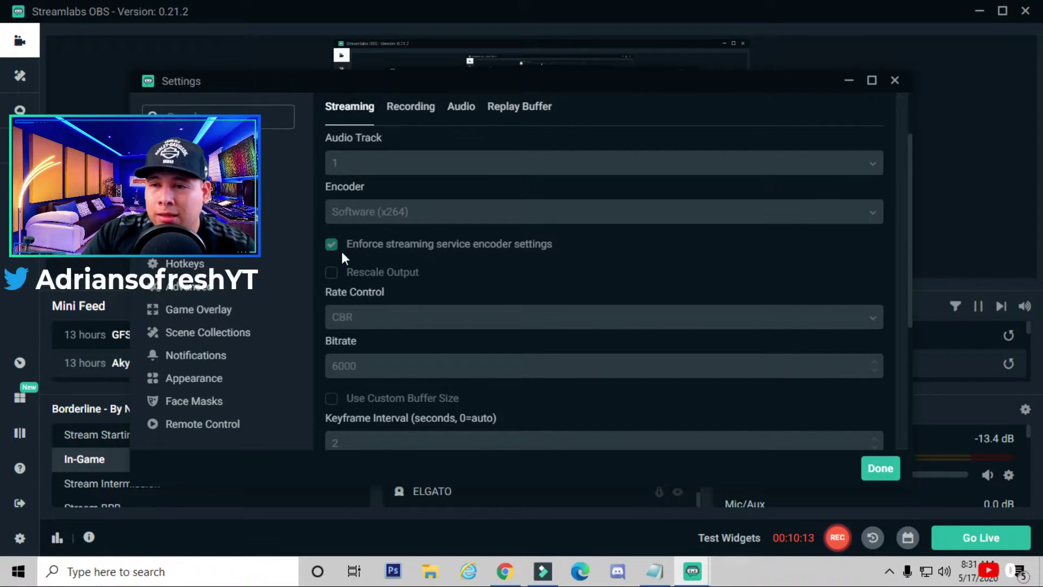
pyautogui.scroll(-2, 356, 256)
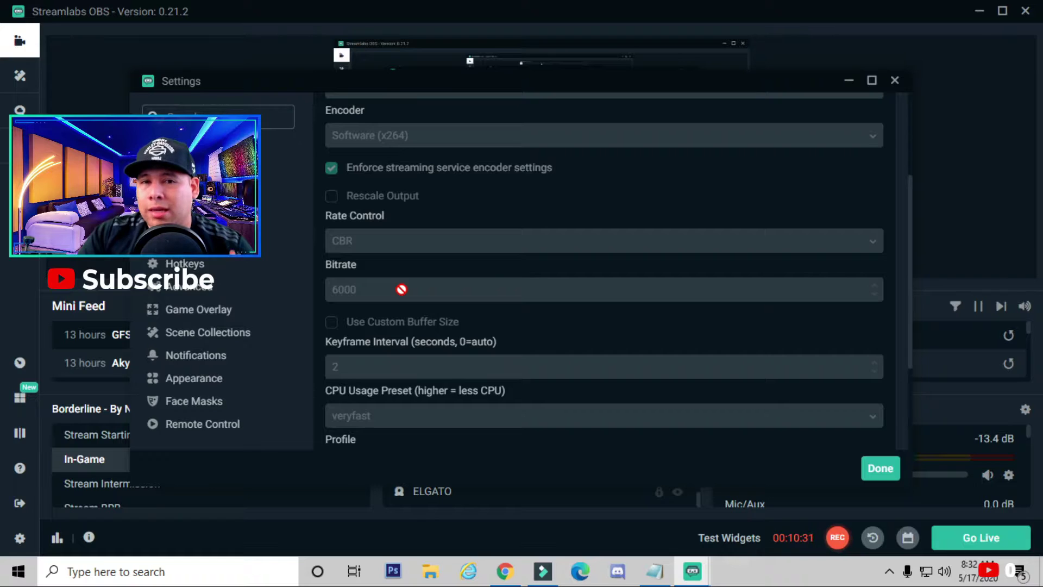
pyautogui.scroll(-2, 402, 288)
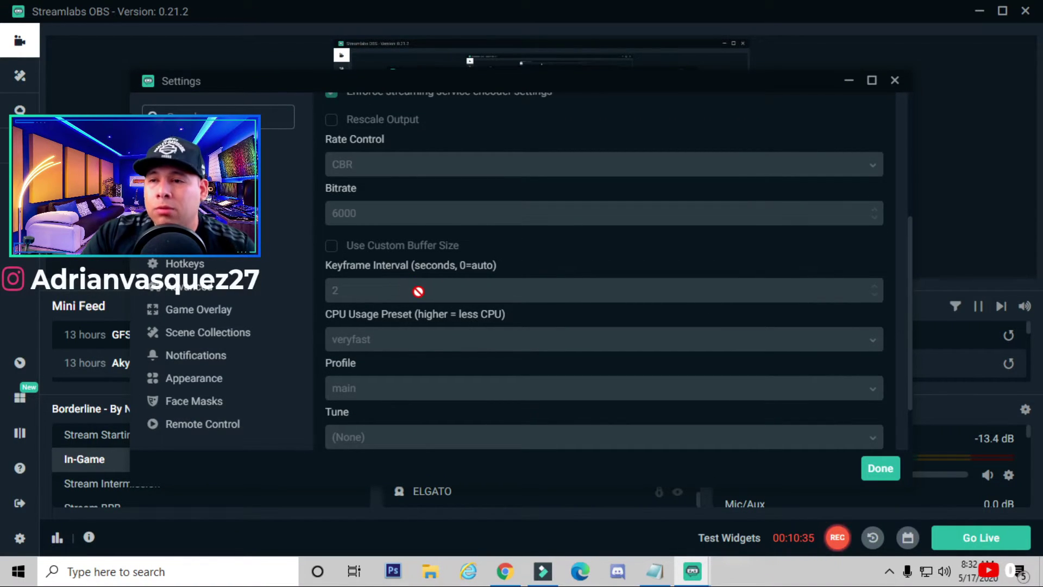
pyautogui.scroll(-1, 419, 293)
pyautogui.scroll(-2, 419, 292)
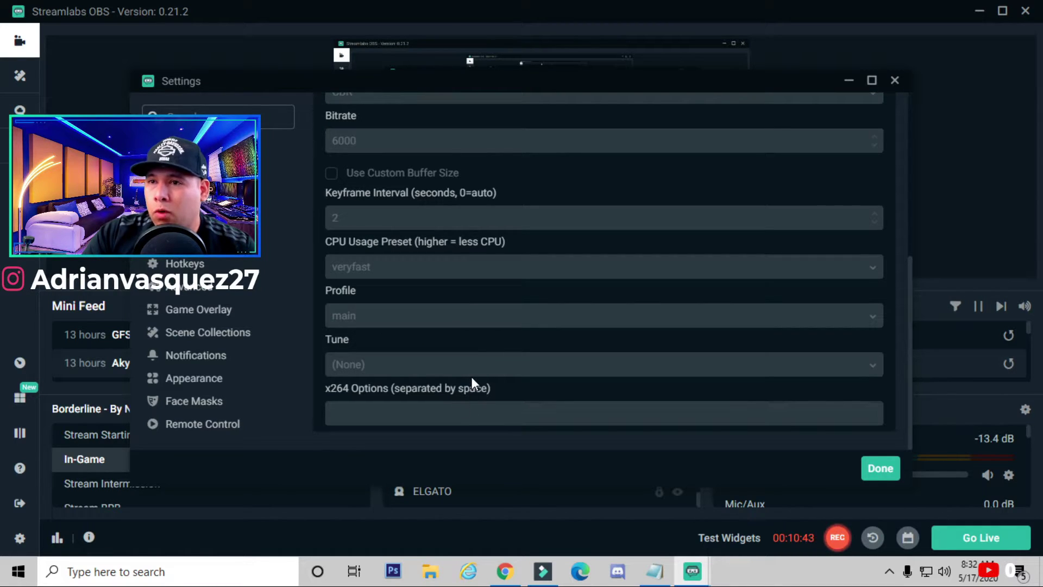
# Examine the recording path, format and encoder options in the output settings, and the replay buffer options.
pyautogui.scroll(5, 471, 376)
pyautogui.click(420, 184)
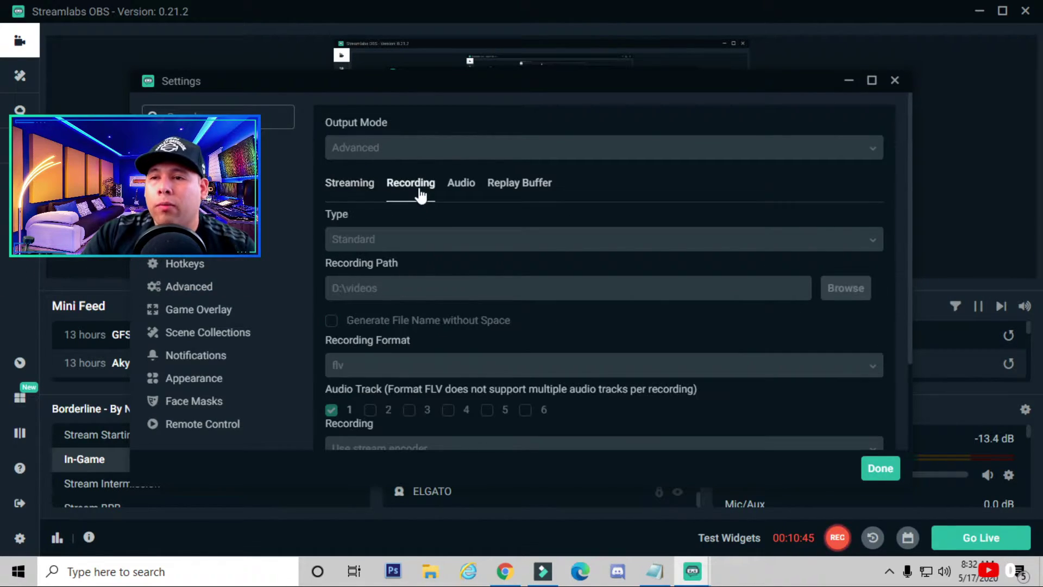
pyautogui.scroll(-1, 476, 247)
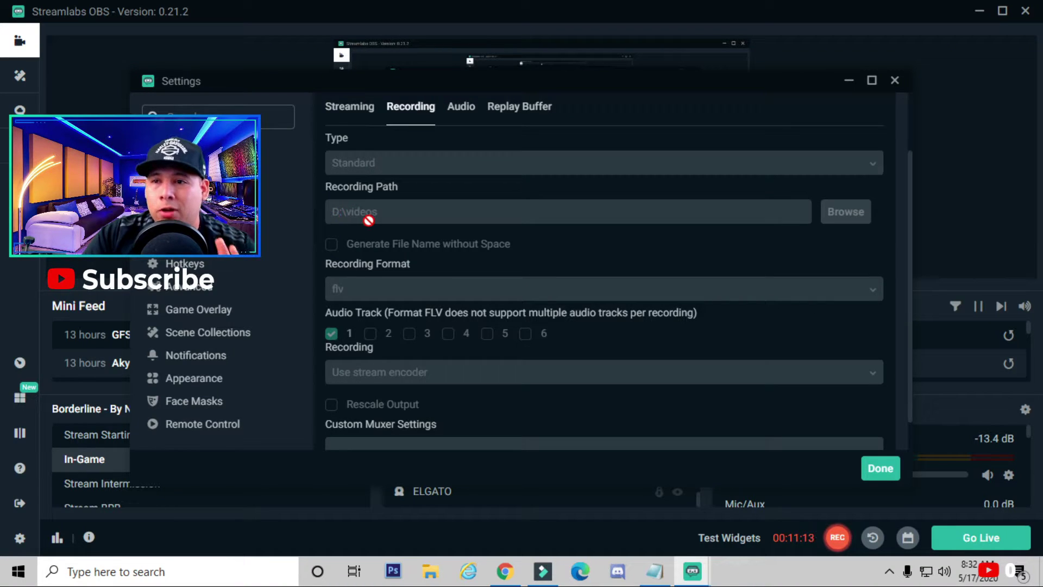
pyautogui.scroll(-1, 382, 223)
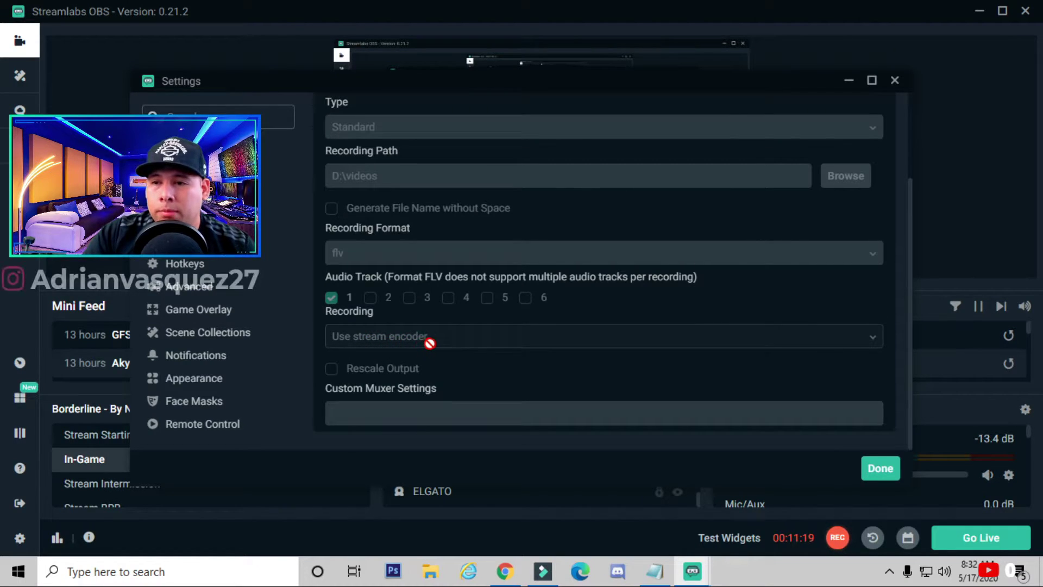
pyautogui.scroll(3, 434, 342)
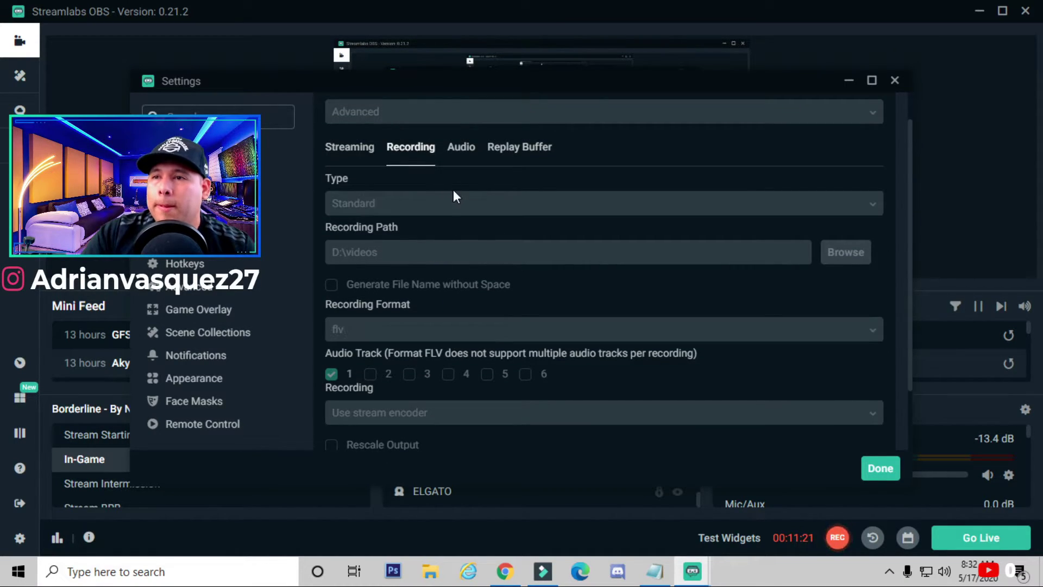
pyautogui.click(518, 157)
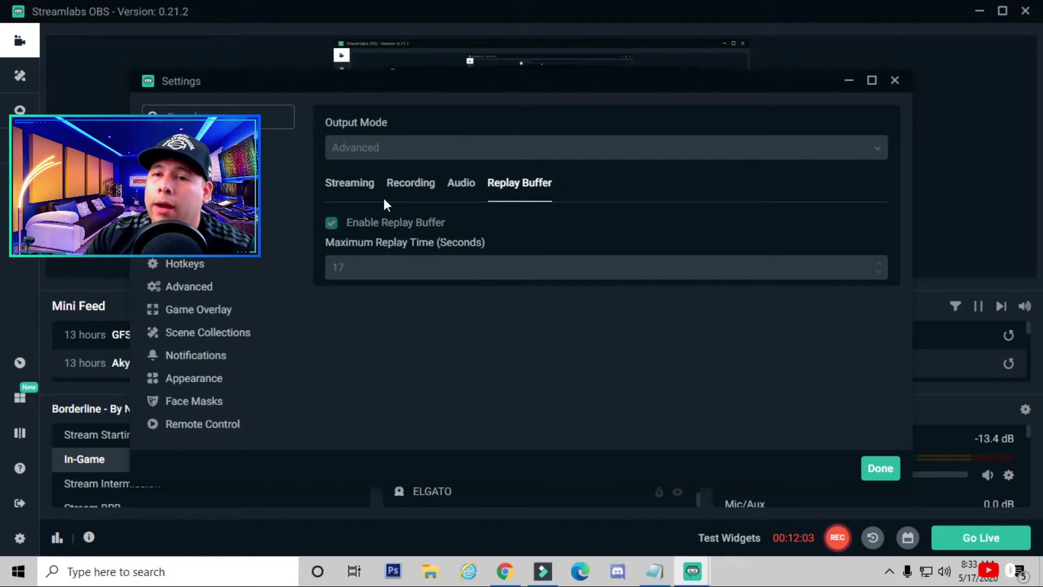
pyautogui.click(177, 240)
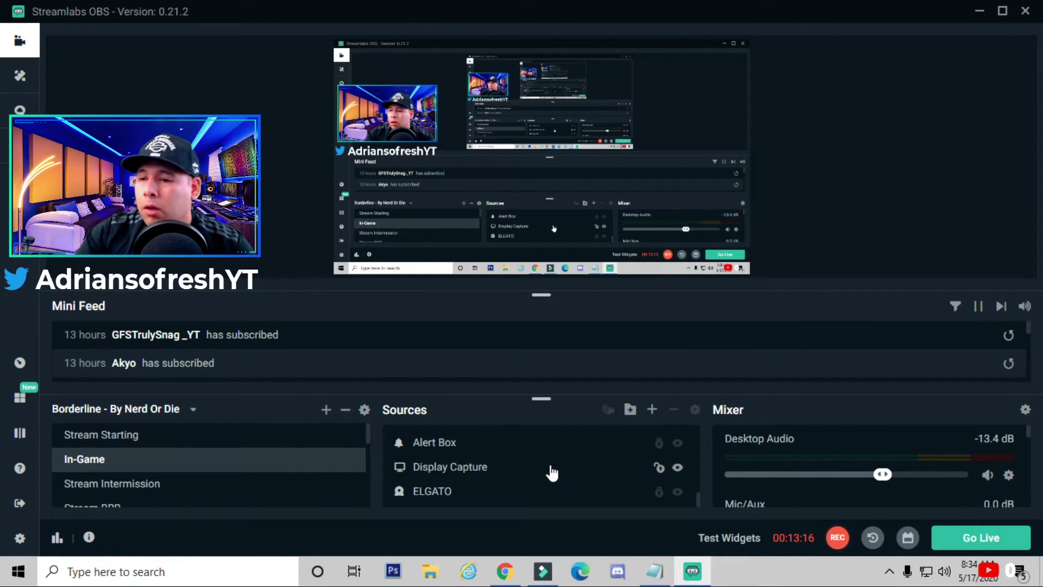
pyautogui.click(652, 413)
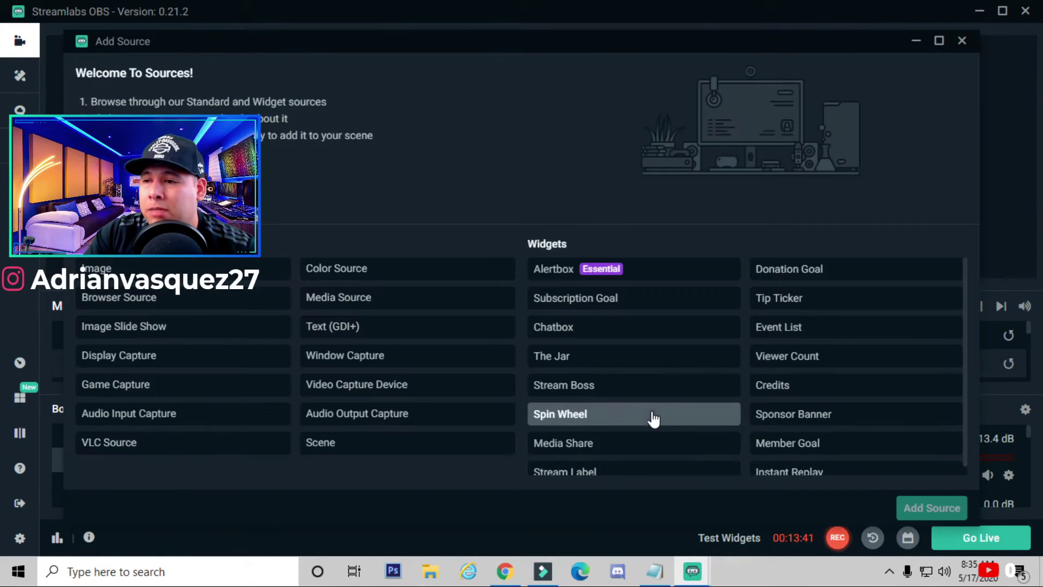
pyautogui.click(400, 392)
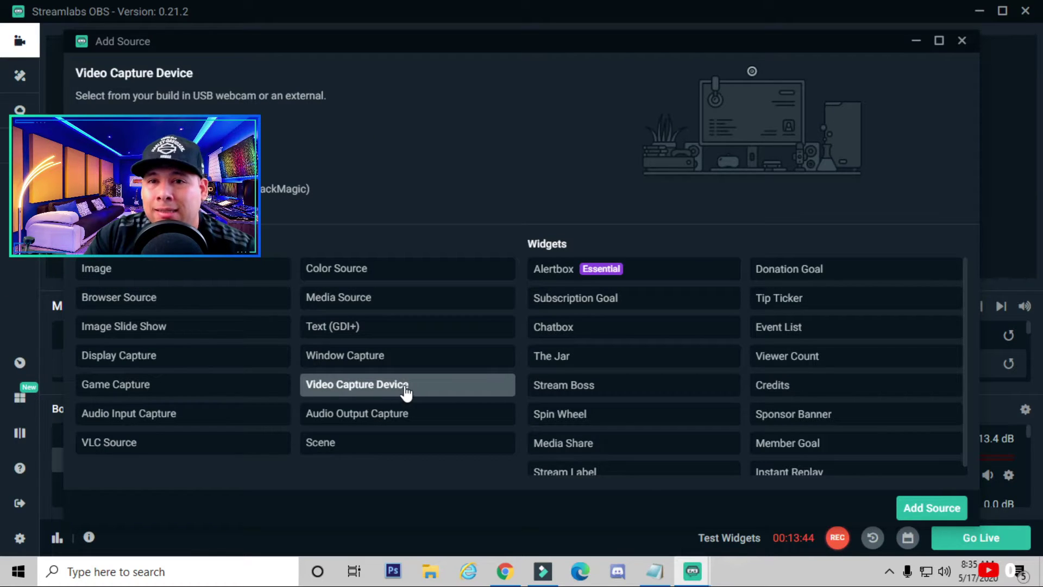
pyautogui.click(944, 505)
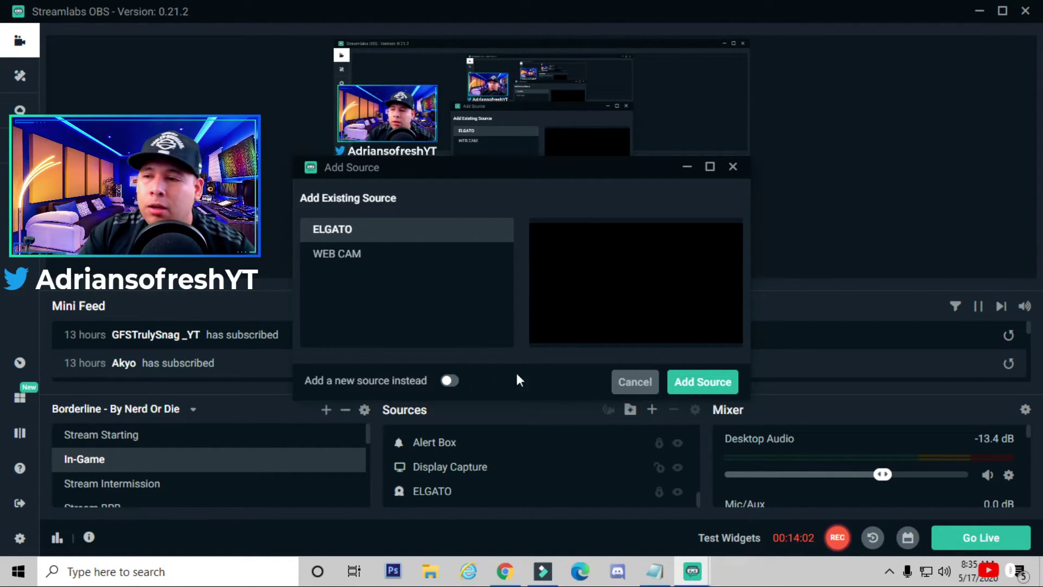
pyautogui.click(625, 380)
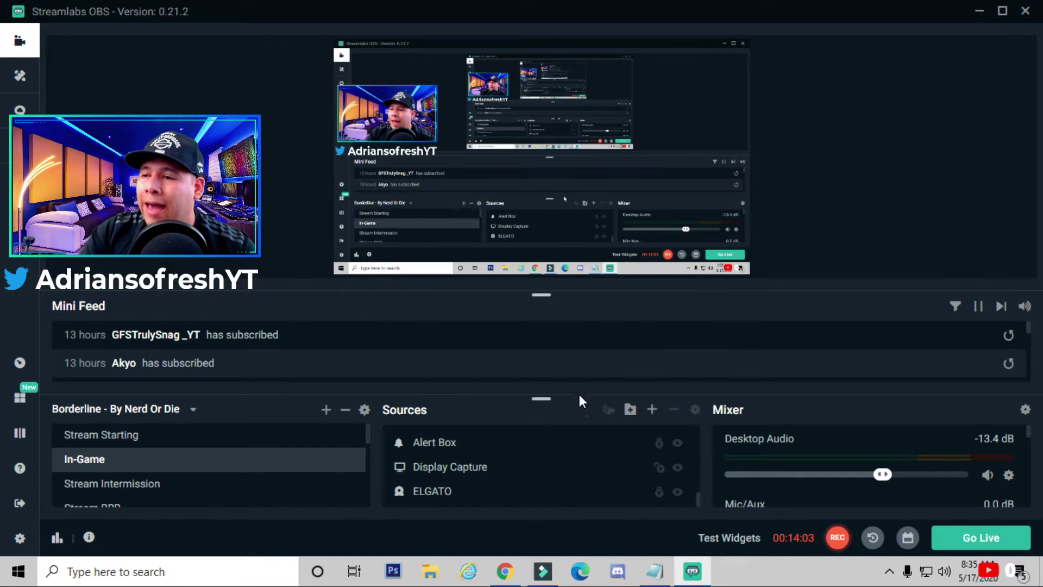
# Try to add a new Video Capture Device source to the In-Game scene instead of reusing an existing one.
pyautogui.click(652, 410)
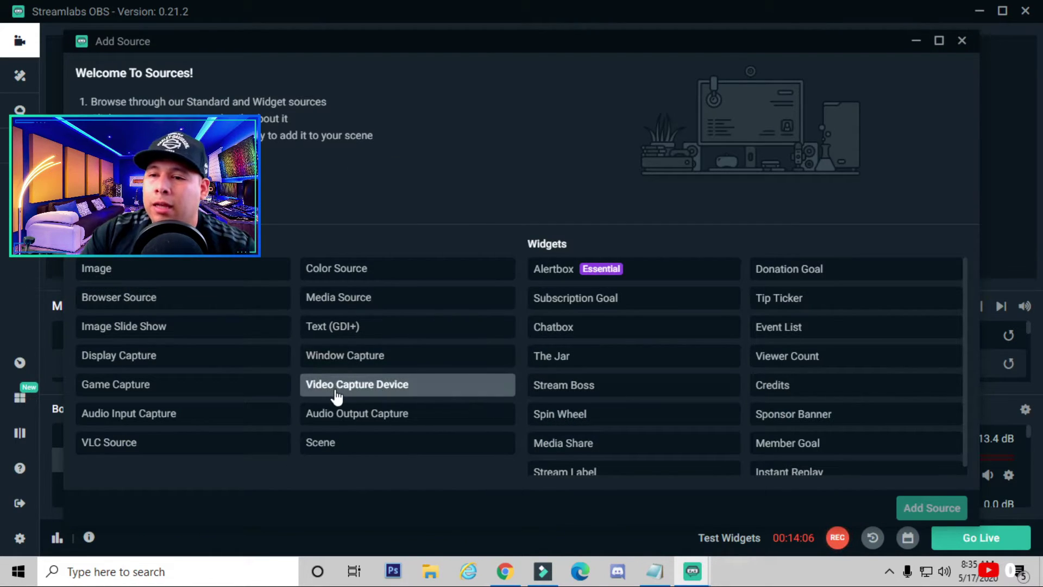
pyautogui.click(385, 386)
pyautogui.click(939, 513)
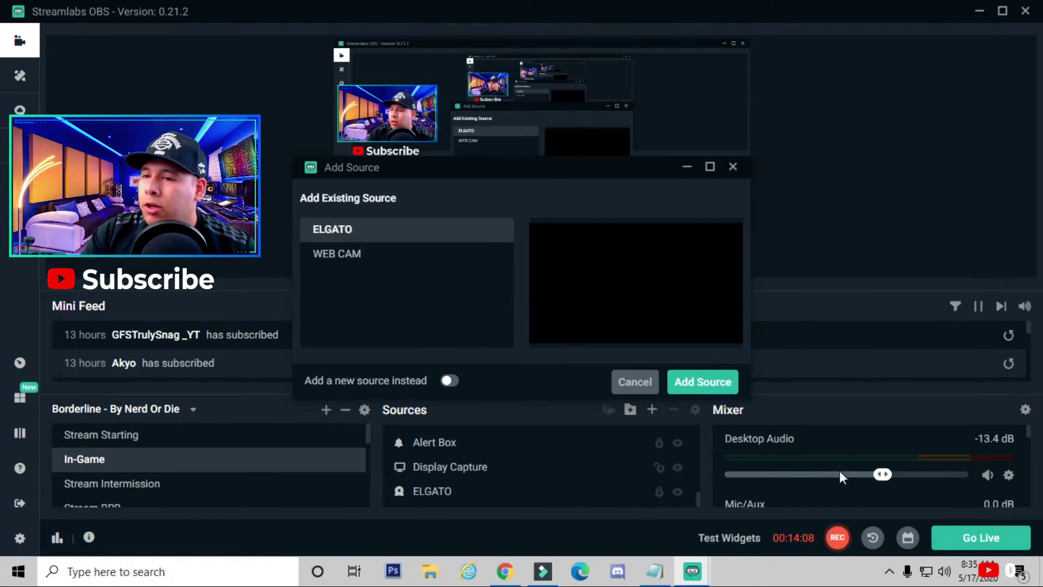
pyautogui.click(449, 382)
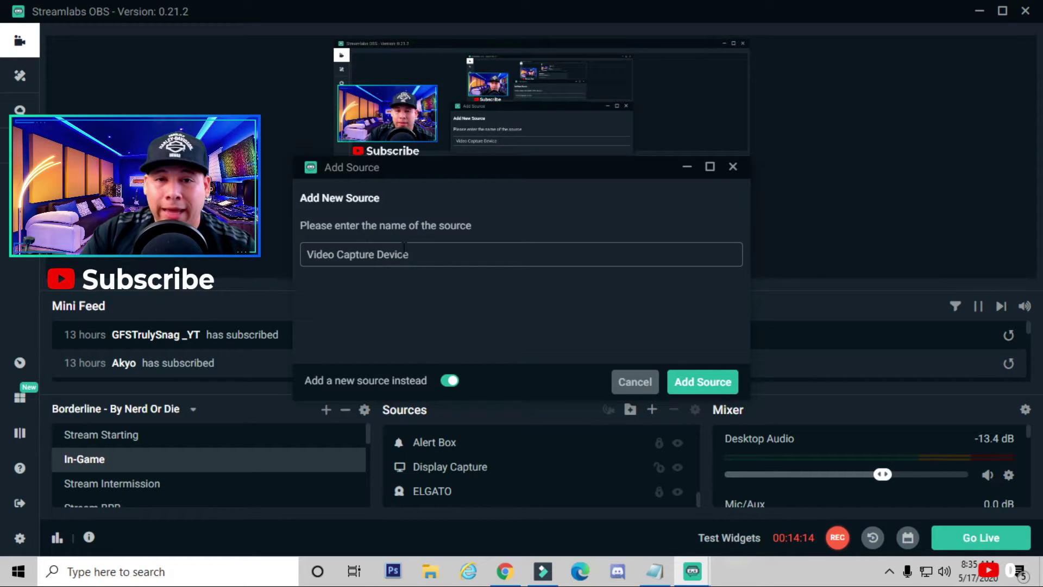
pyautogui.click(634, 383)
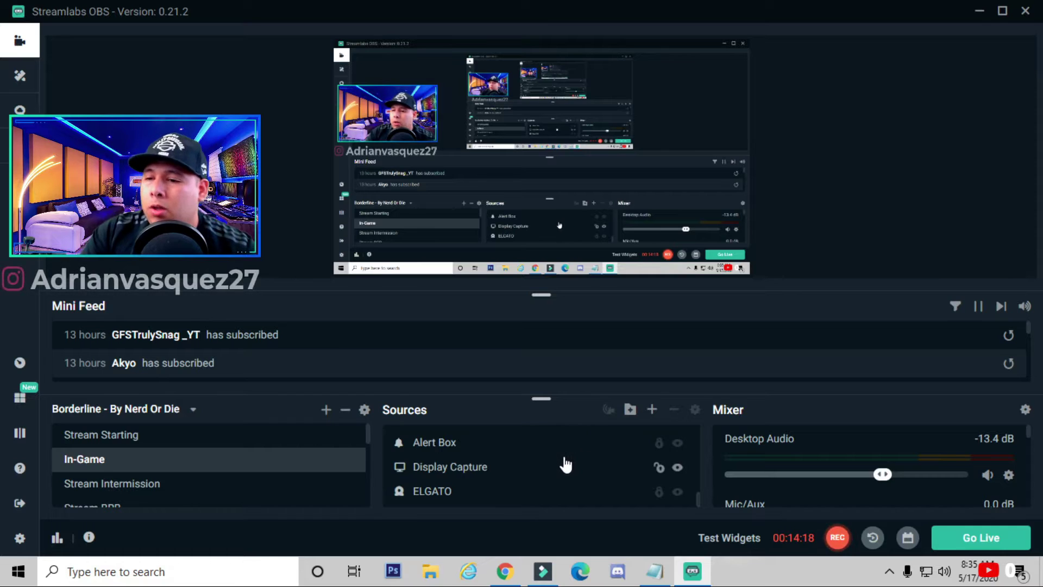
# Check the scene's existing capture sources by selecting ELGATO, and WEB CAM inside the expanded web cam overlay group.
pyautogui.click(535, 496)
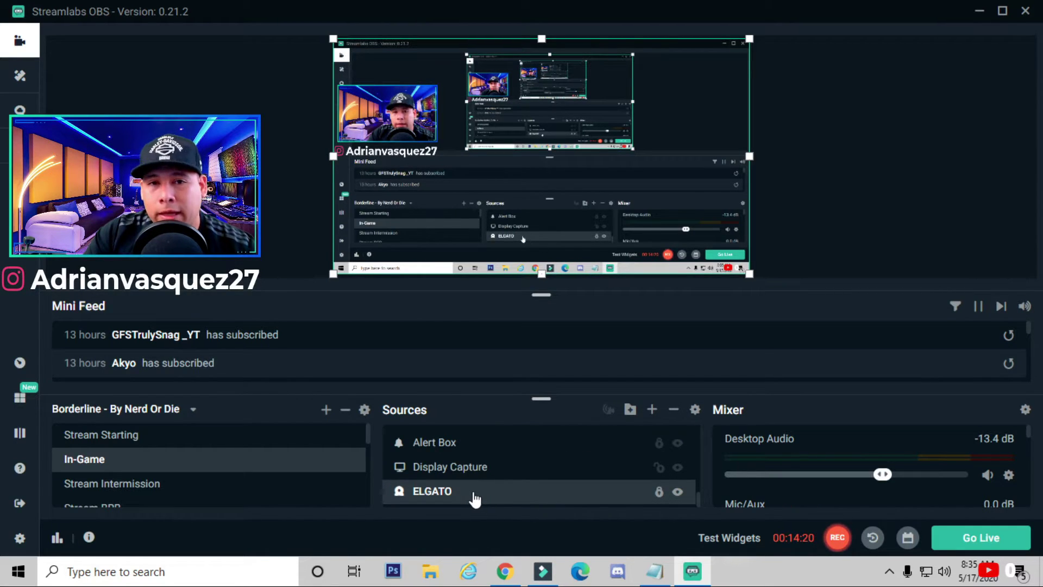
pyautogui.scroll(3, 506, 495)
pyautogui.scroll(5, 512, 487)
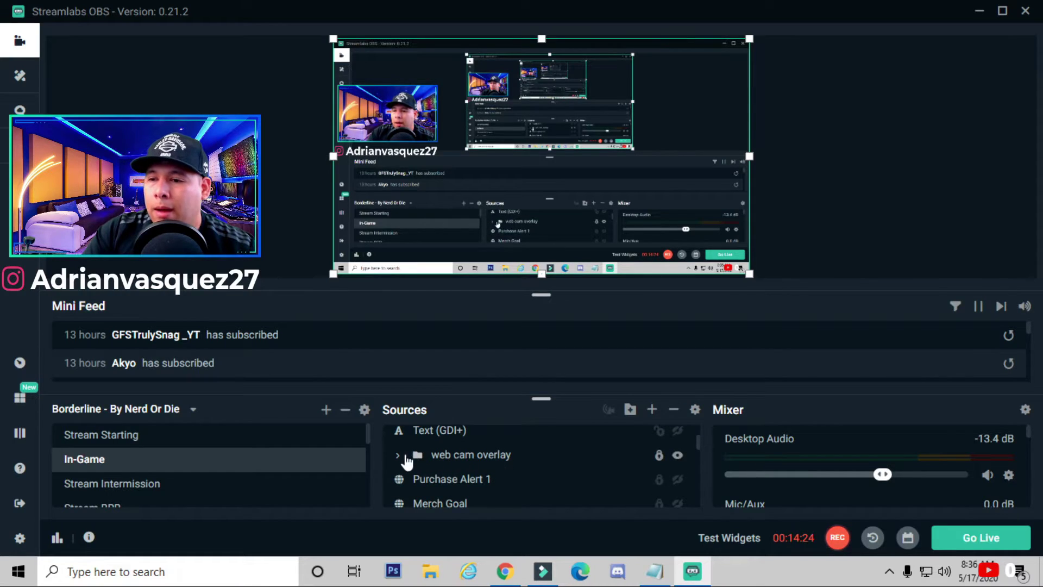
pyautogui.click(400, 456)
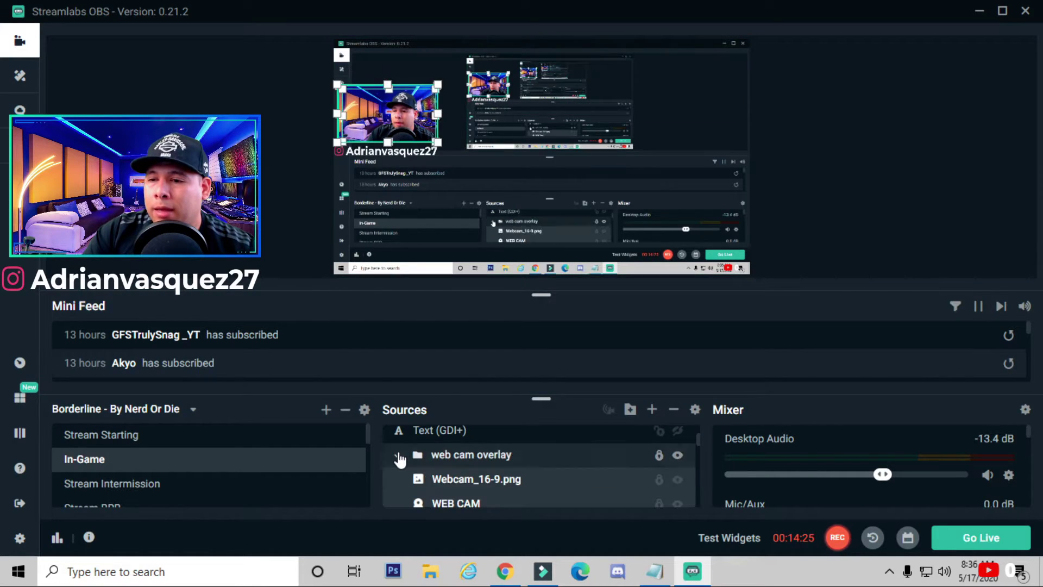
pyautogui.click(452, 497)
# Open the filters of the ELGATO capture source in the In-Game scene.
pyautogui.scroll(-6, 481, 494)
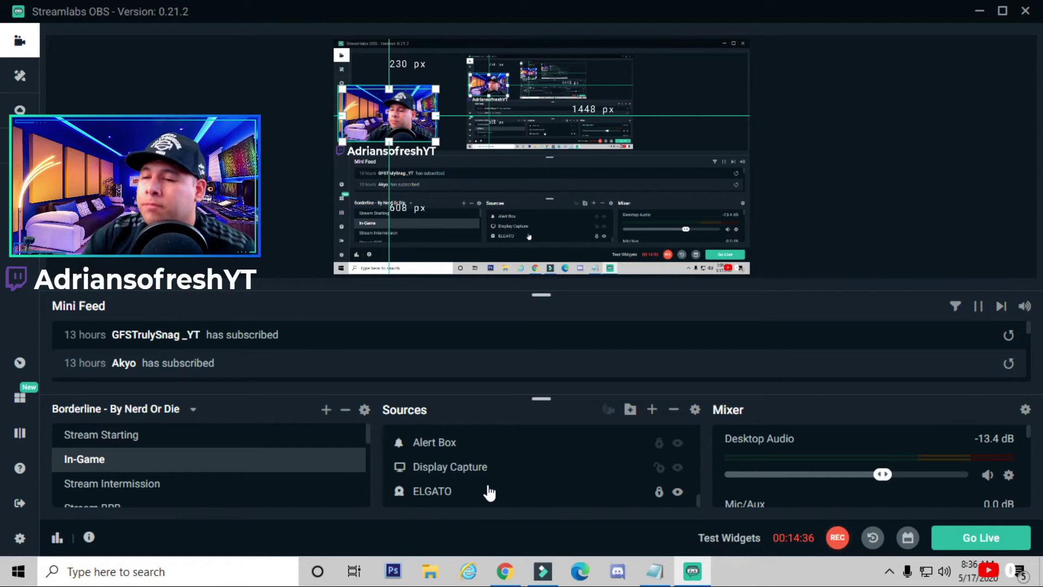
pyautogui.click(486, 501)
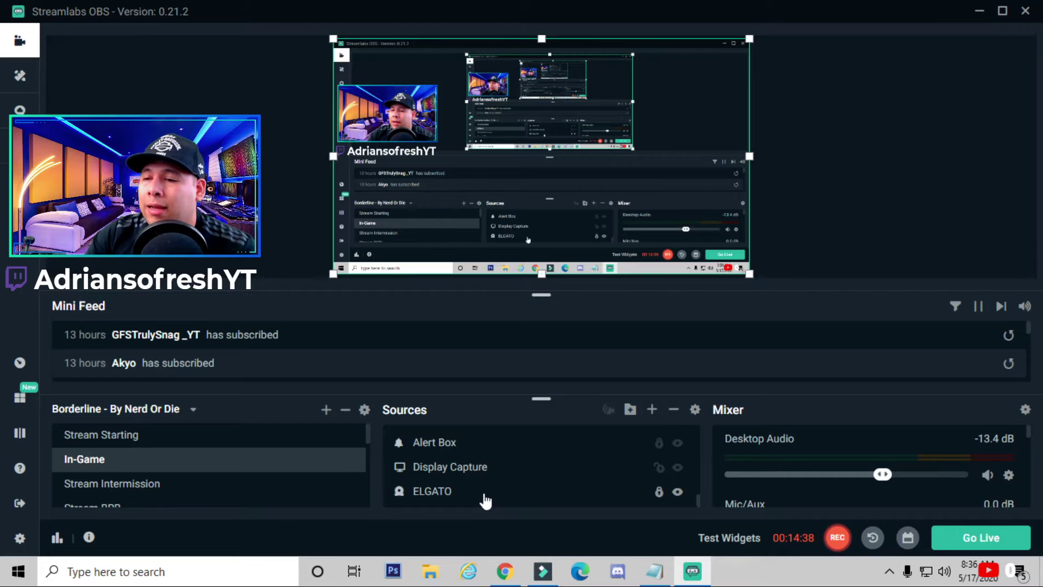
pyautogui.rightClick(476, 490)
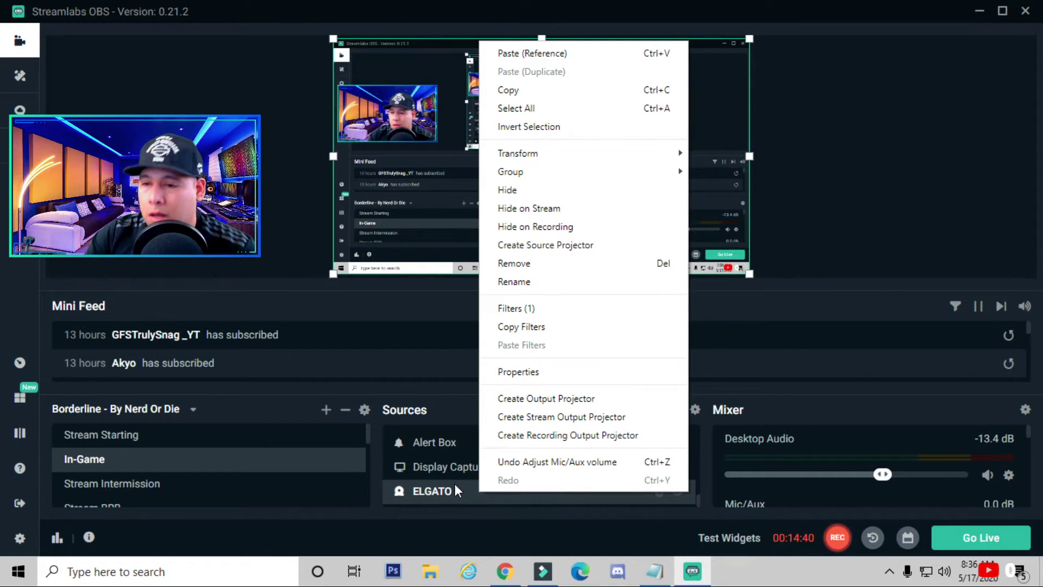
pyautogui.click(562, 318)
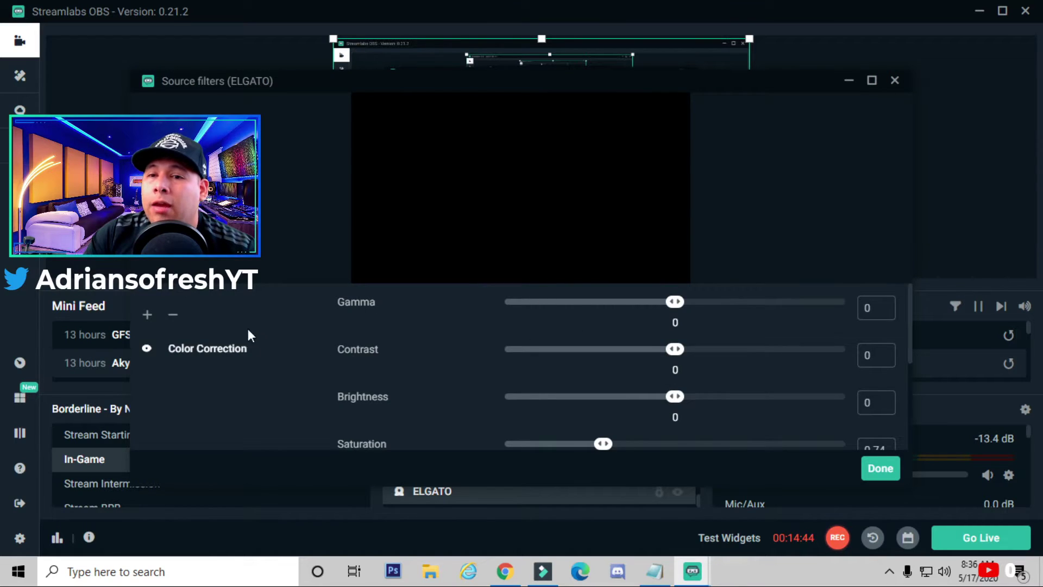
# Examine the filter types available for the ELGATO source without adding a new filter.
pyautogui.click(148, 314)
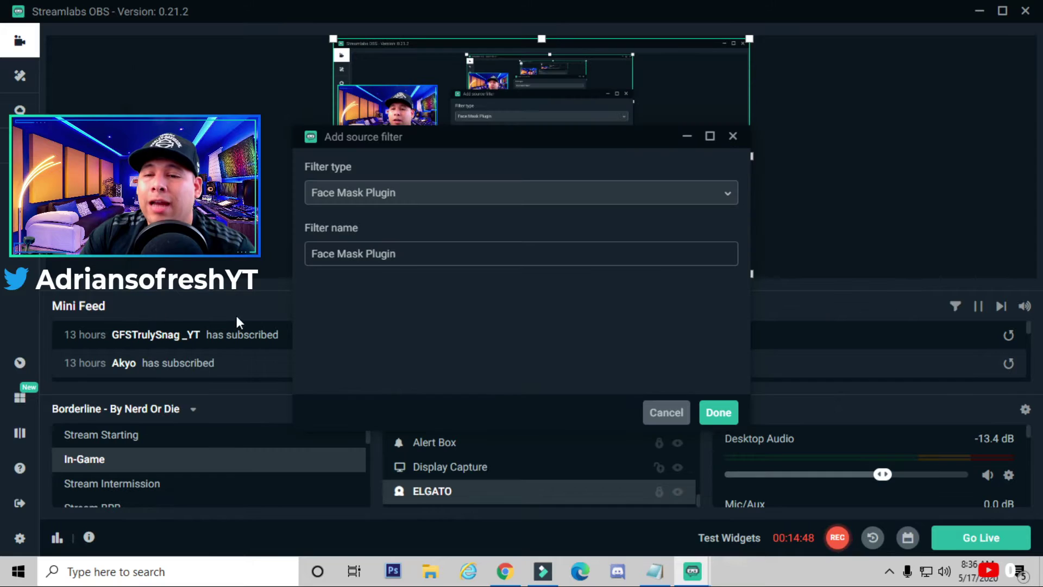
pyautogui.click(457, 204)
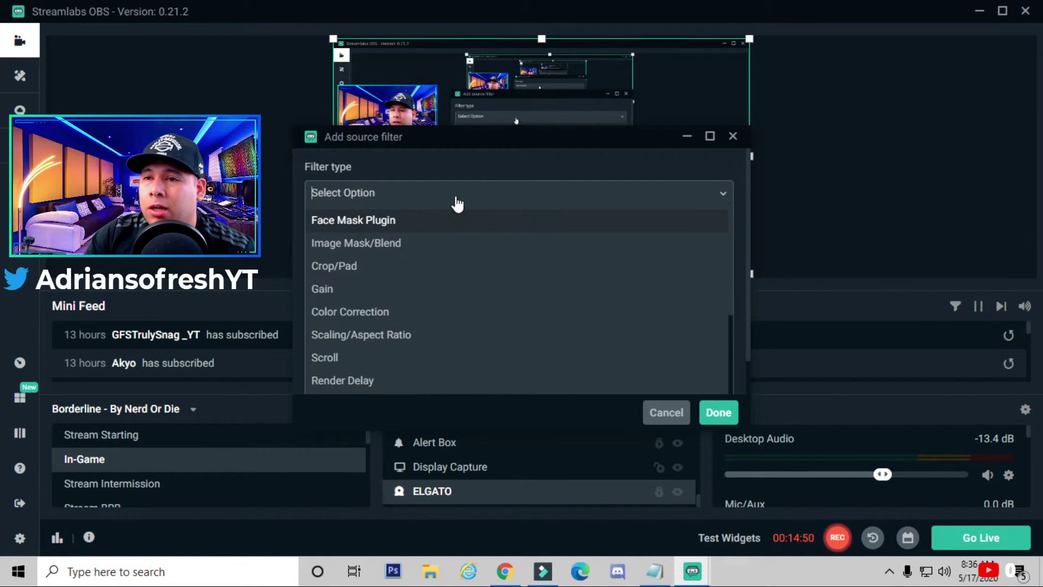
pyautogui.scroll(-3, 421, 299)
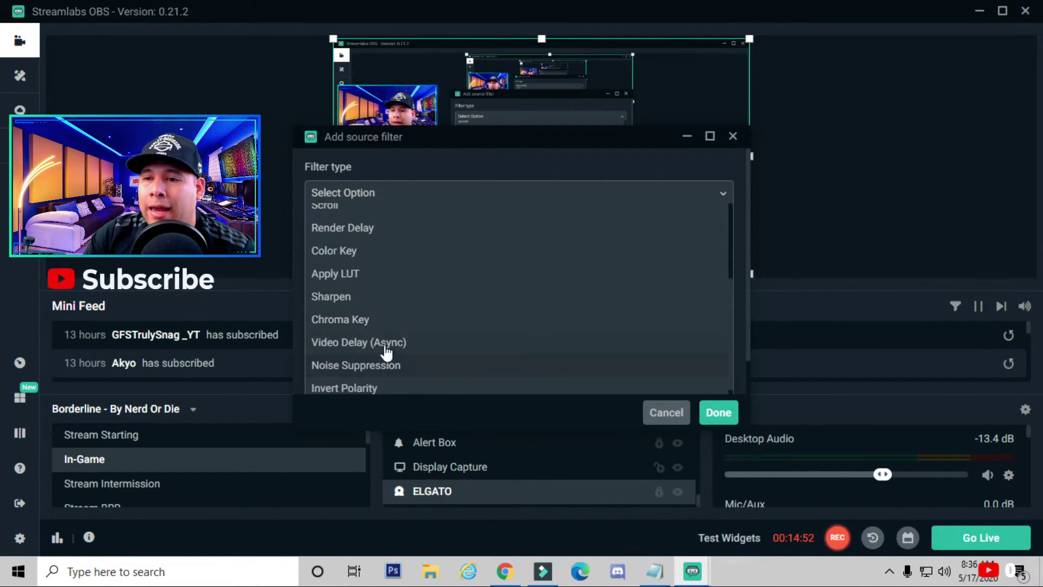
pyautogui.scroll(1, 399, 253)
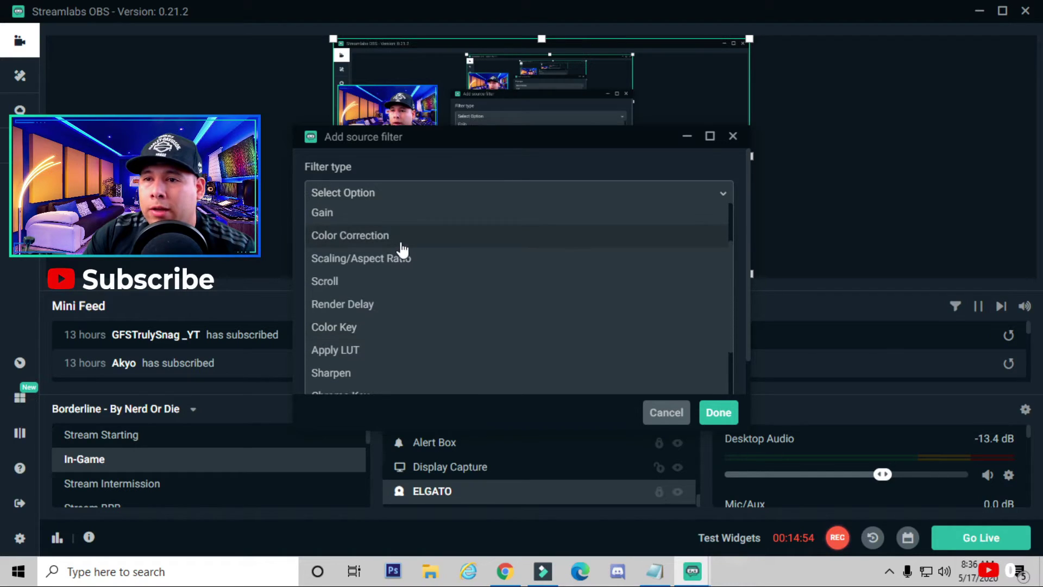
pyautogui.click(670, 411)
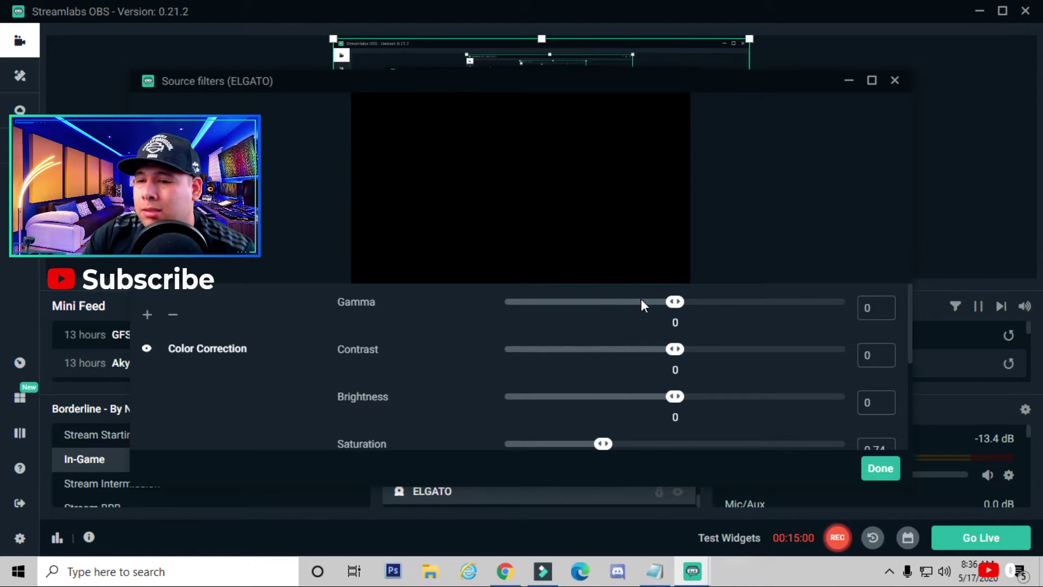
# Set the saturation of the ELGATO source's Color Correction filter to 0.75 and close the filter settings.
pyautogui.scroll(-3, 646, 307)
pyautogui.scroll(3, 654, 321)
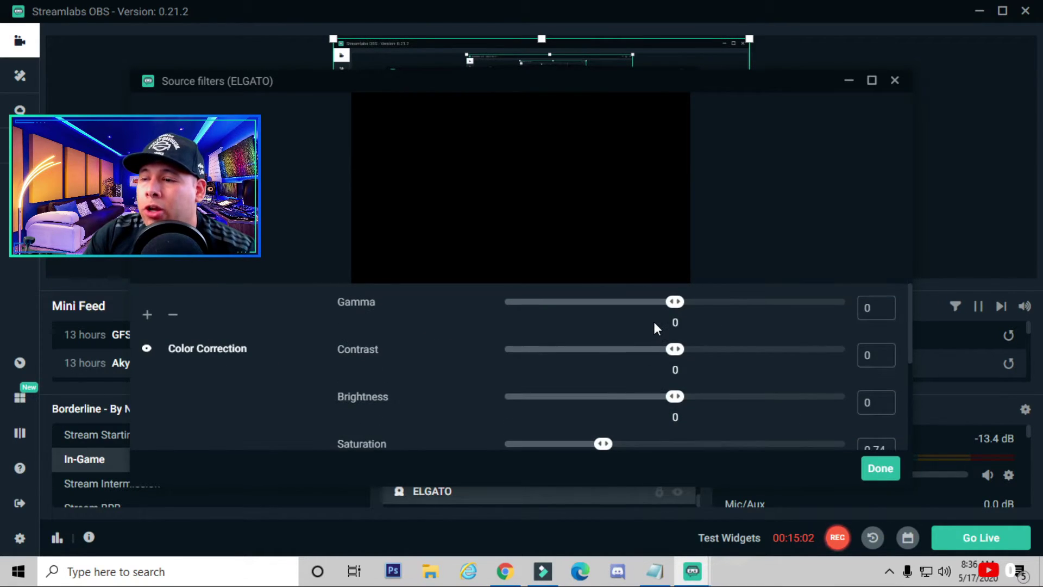
pyautogui.scroll(-2, 658, 318)
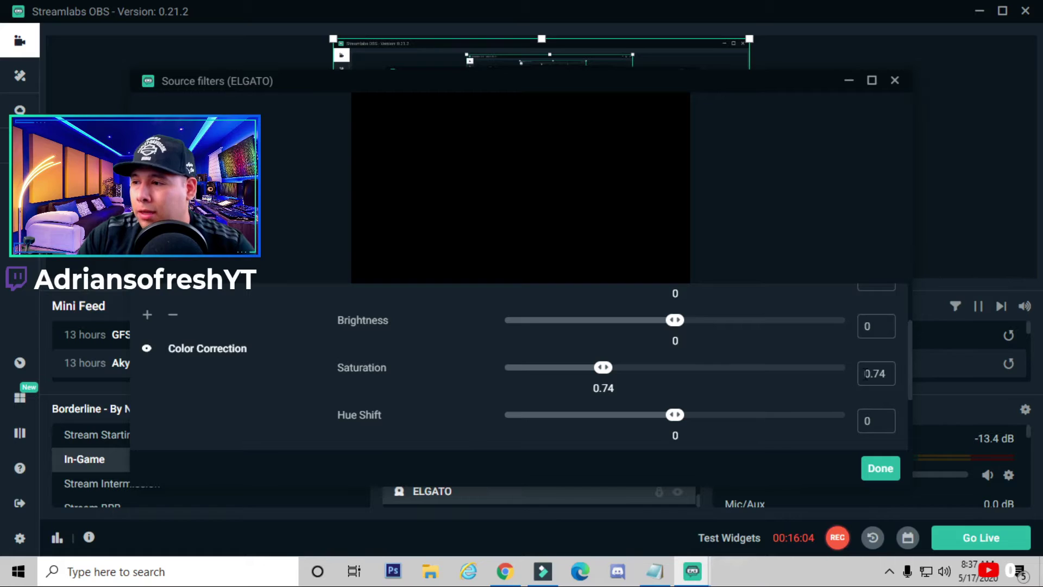
pyautogui.press('BackSpace')
pyautogui.write('5')
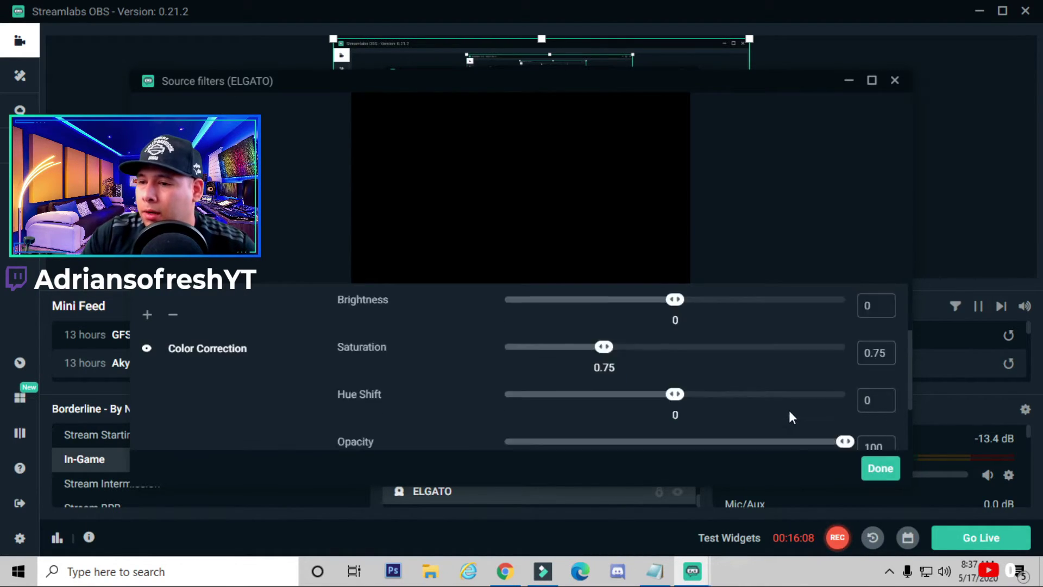
pyautogui.scroll(-2, 789, 416)
pyautogui.click(883, 470)
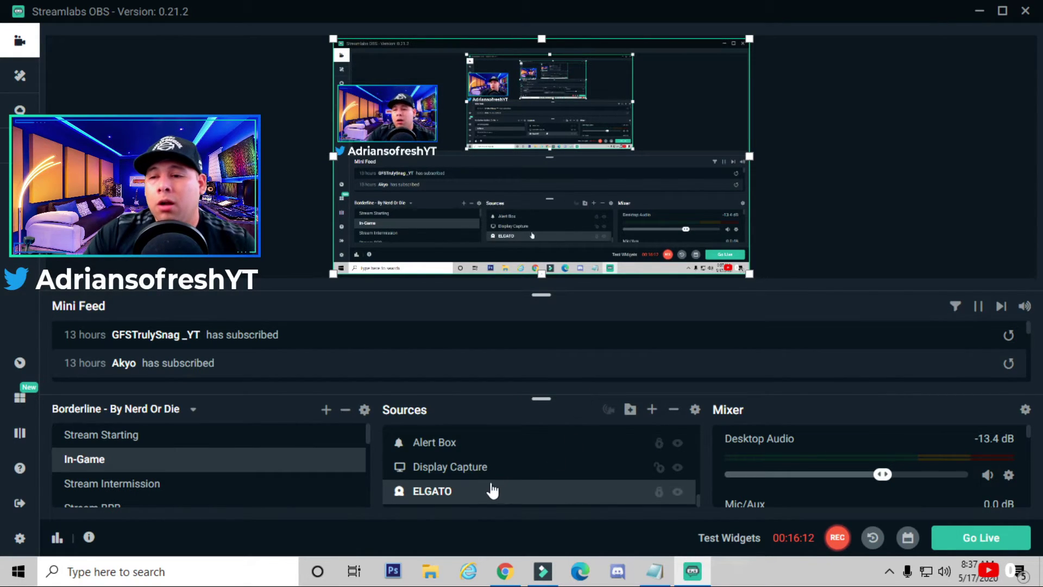
# Open the filters of the WEB CAM source inside the web cam overlay group.
pyautogui.scroll(-2, 508, 481)
pyautogui.scroll(-15, 507, 474)
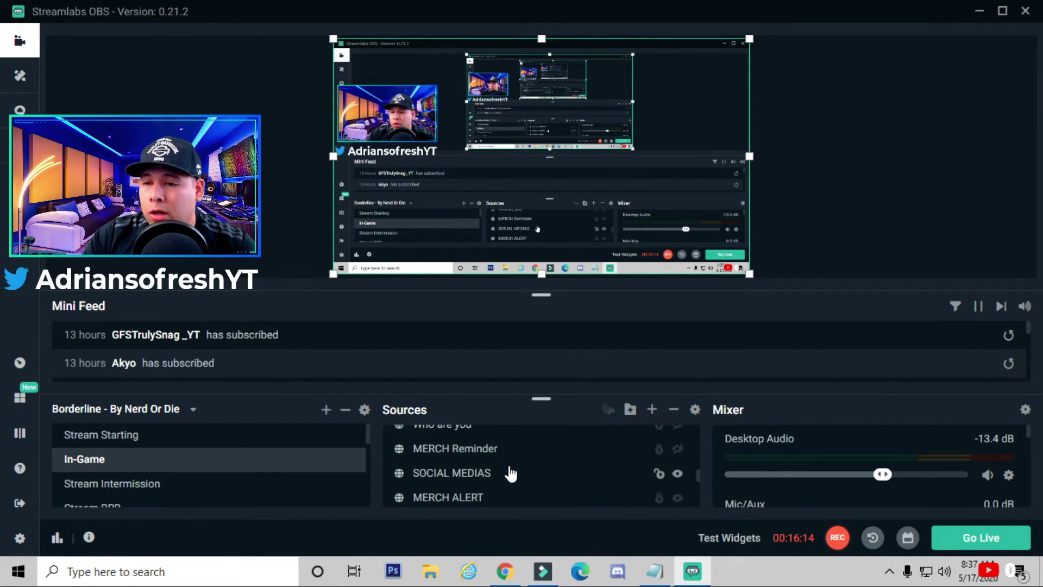
pyautogui.scroll(-3, 509, 472)
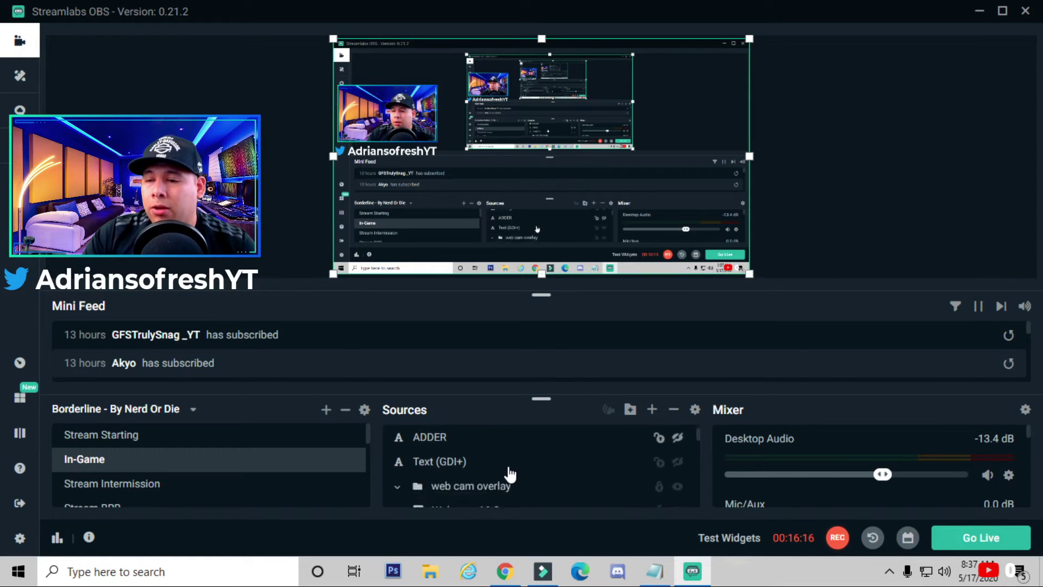
pyautogui.click(483, 482)
pyautogui.rightClick(483, 482)
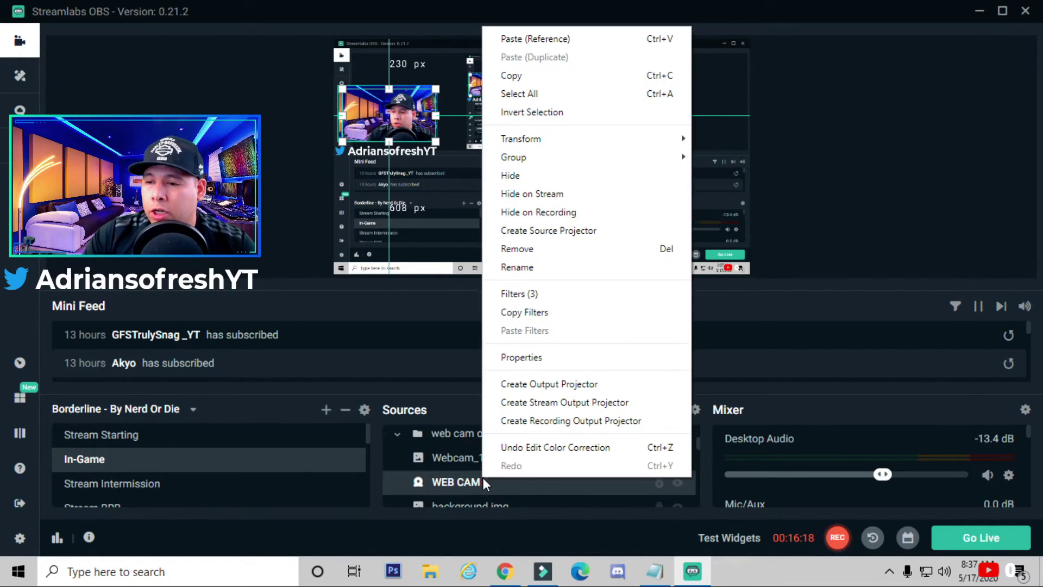
pyautogui.click(541, 296)
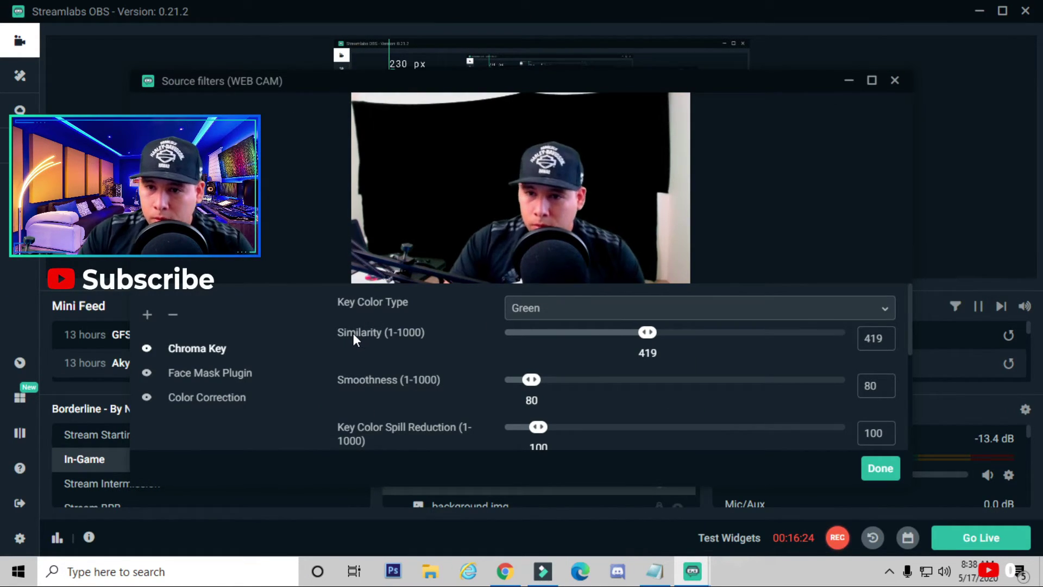
# Check the filter types offered for the WEB CAM source without adding another filter.
pyautogui.click(147, 317)
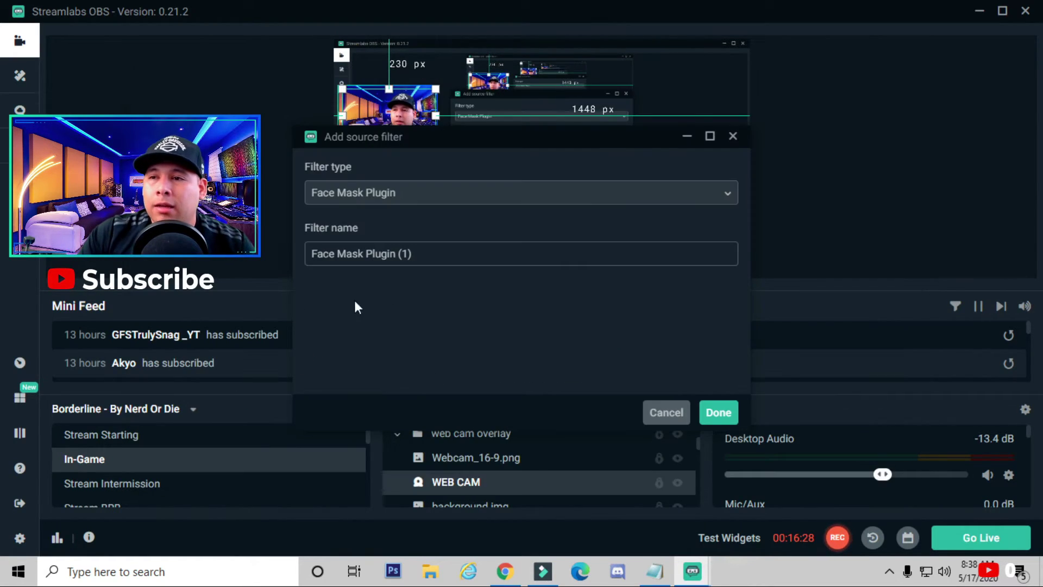
pyautogui.click(495, 202)
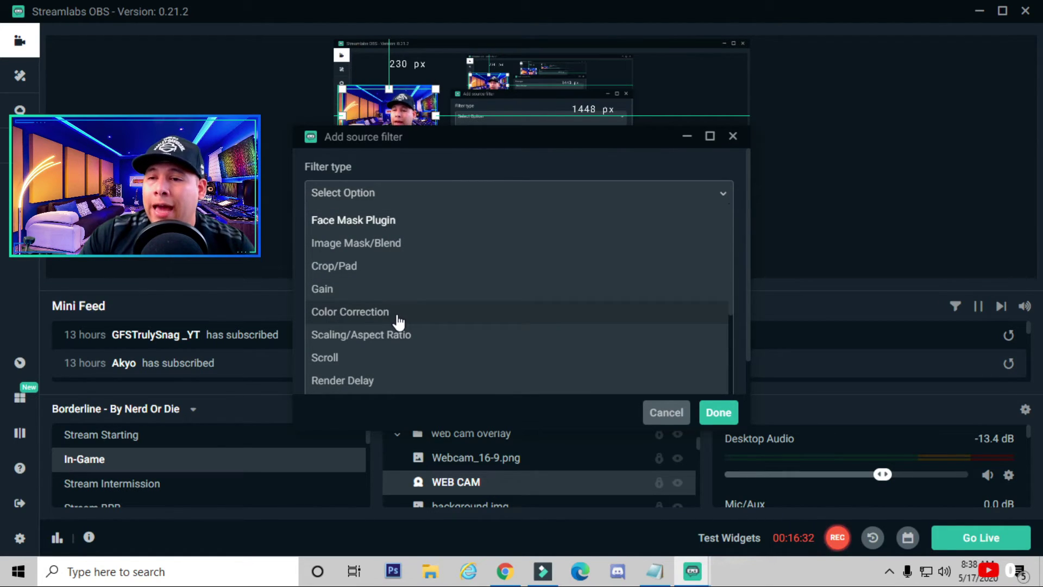
pyautogui.click(644, 411)
pyautogui.click(660, 412)
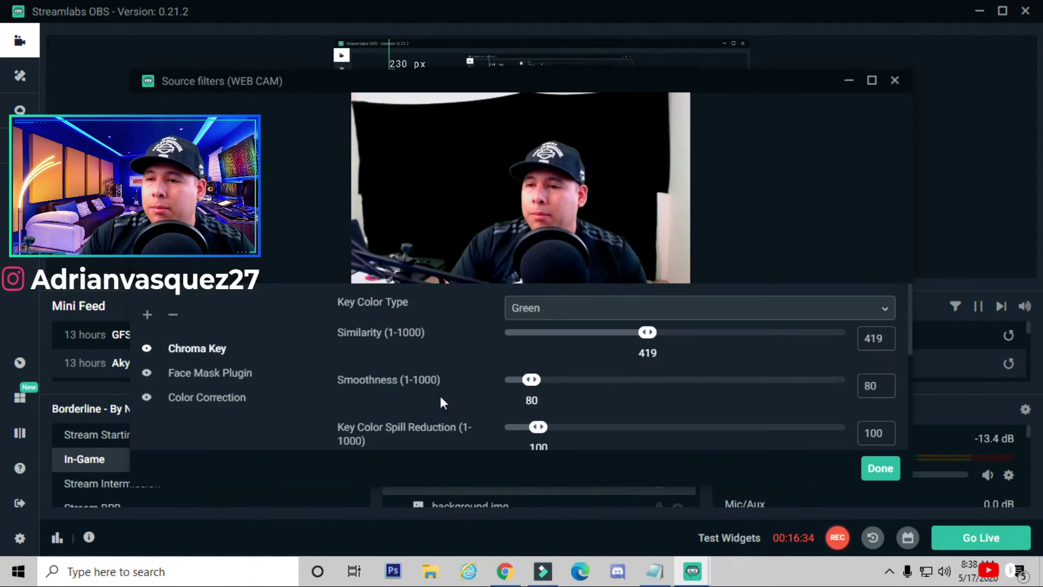
# Review the WEB CAM source's Color Correction settings, and leave the scene with no source selected.
pyautogui.click(239, 402)
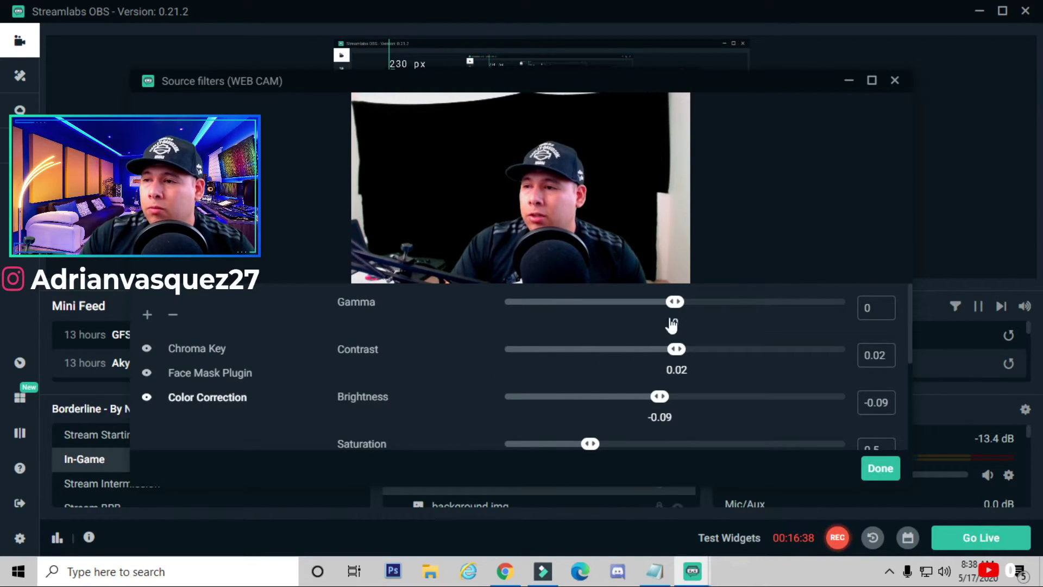
pyautogui.scroll(-1, 675, 322)
pyautogui.scroll(-1, 675, 321)
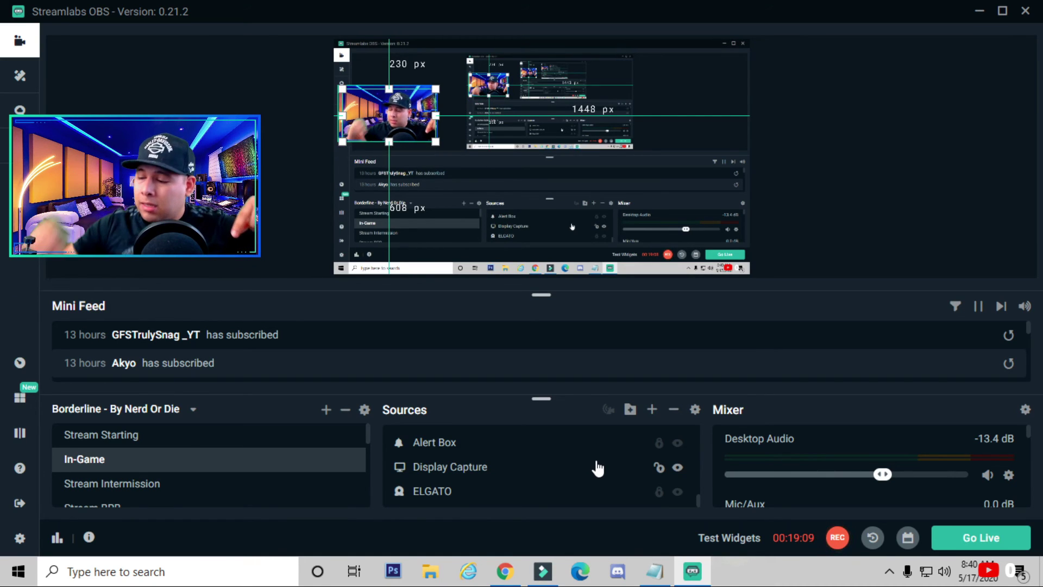
pyautogui.click(282, 231)
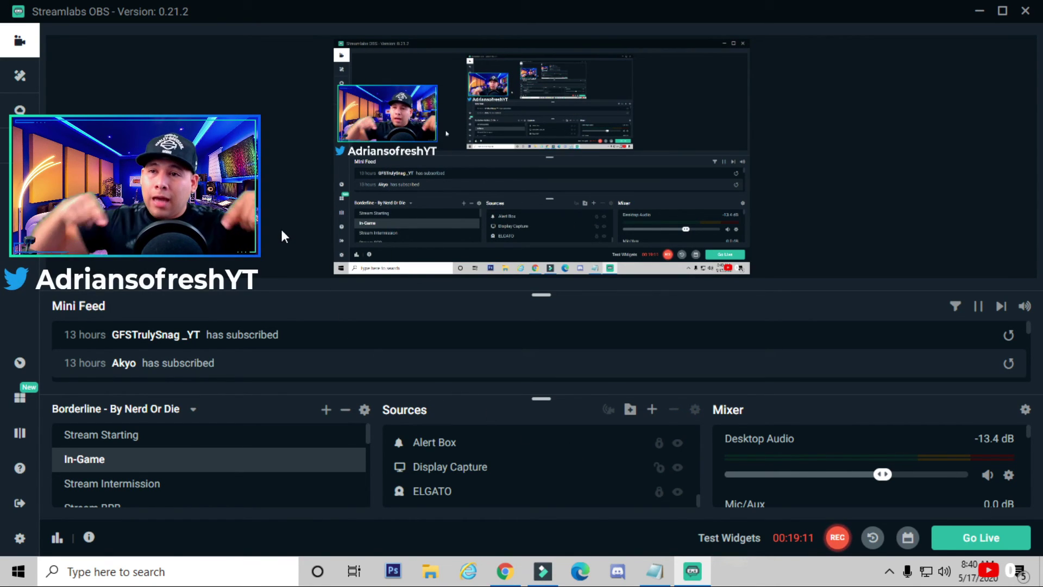